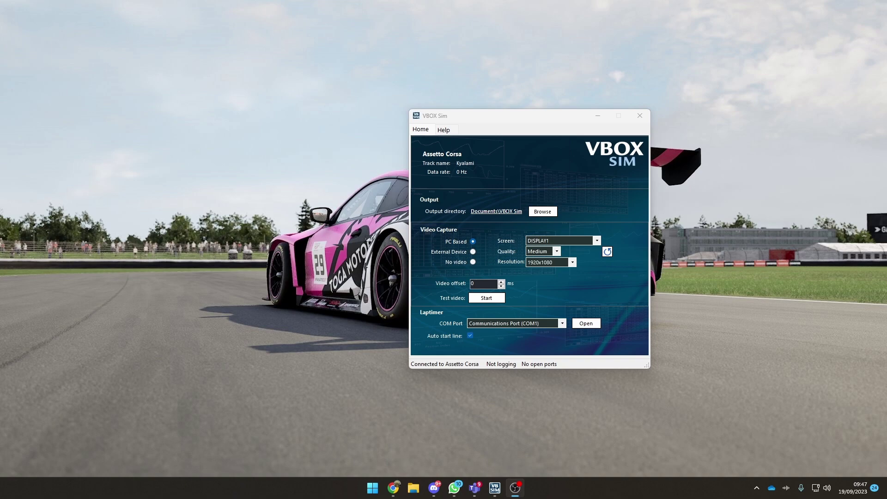
drag(513, 119, 555, 142)
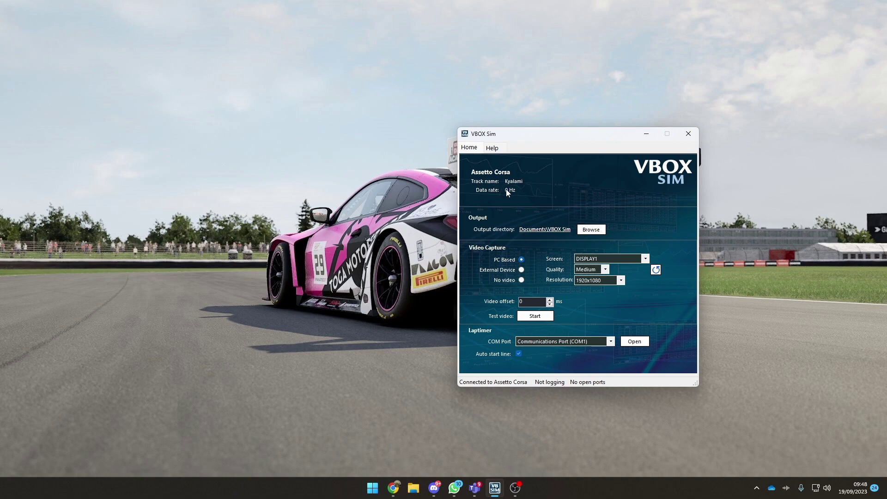
mouse_move(506, 192)
click(591, 229)
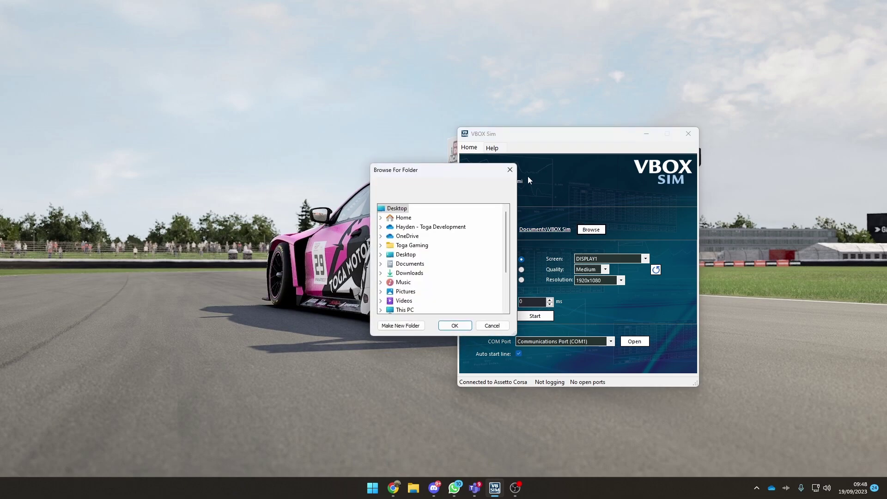
click(510, 170)
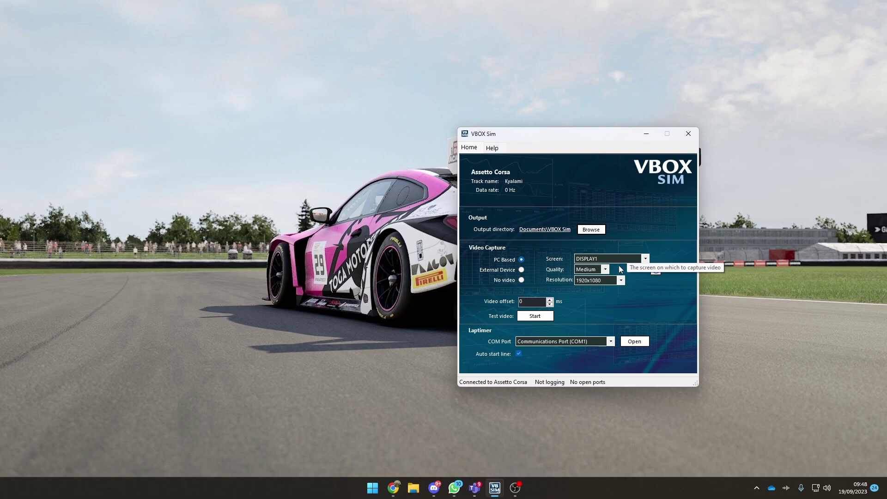
- Try External Device and No video capture, return to PC Based, then show VBOX Sim's Help page
click(521, 269)
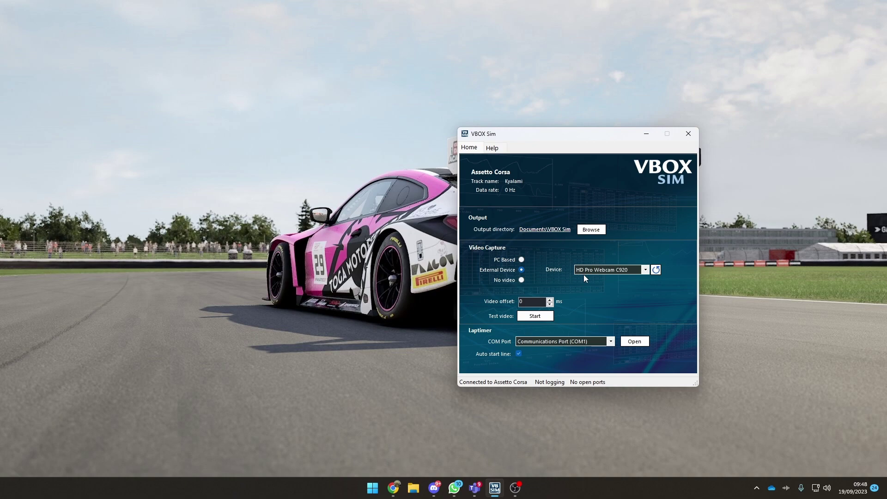
click(522, 280)
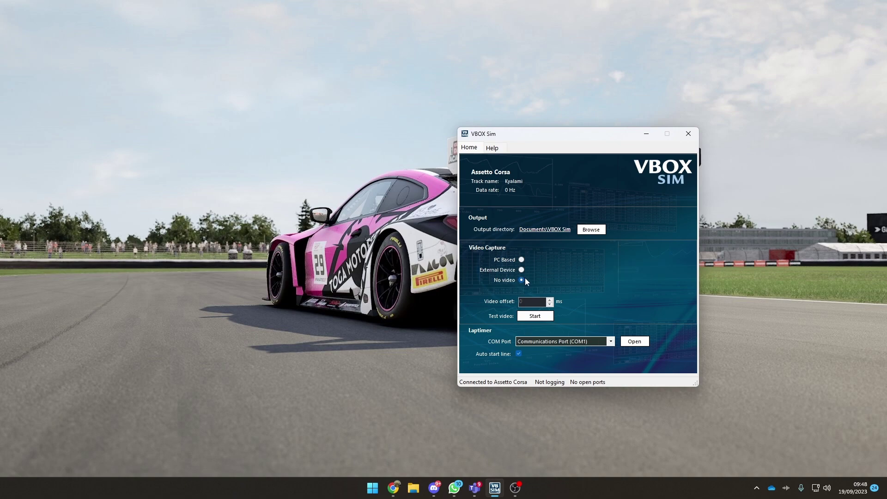
click(521, 259)
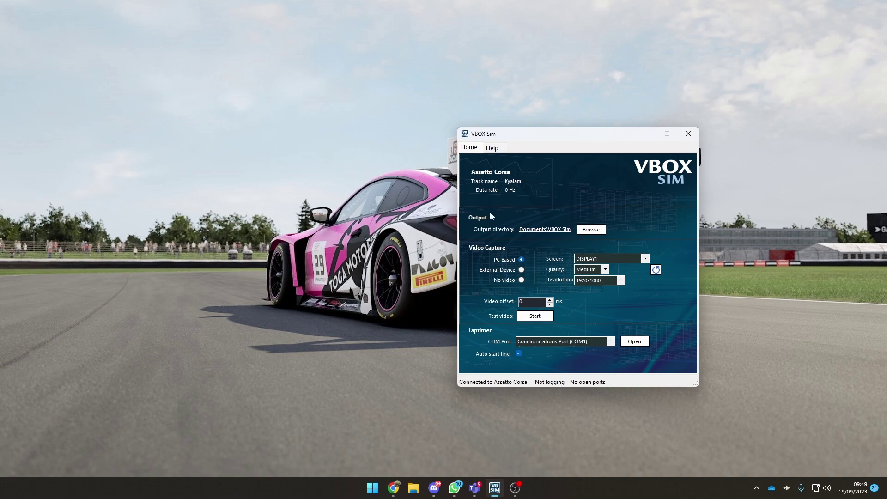
click(492, 148)
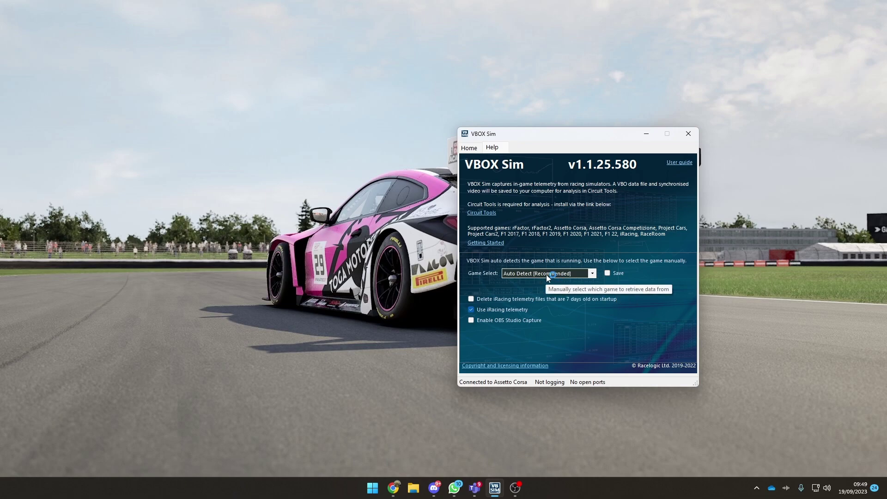
- Check the Game Select list, keep Auto Detect (Recommended), and move the VBOX Sim window up-left
click(546, 275)
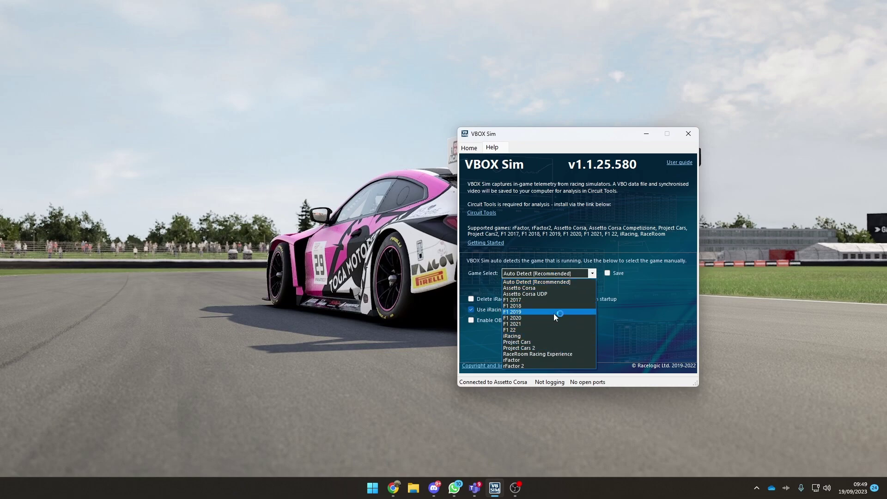
click(637, 298)
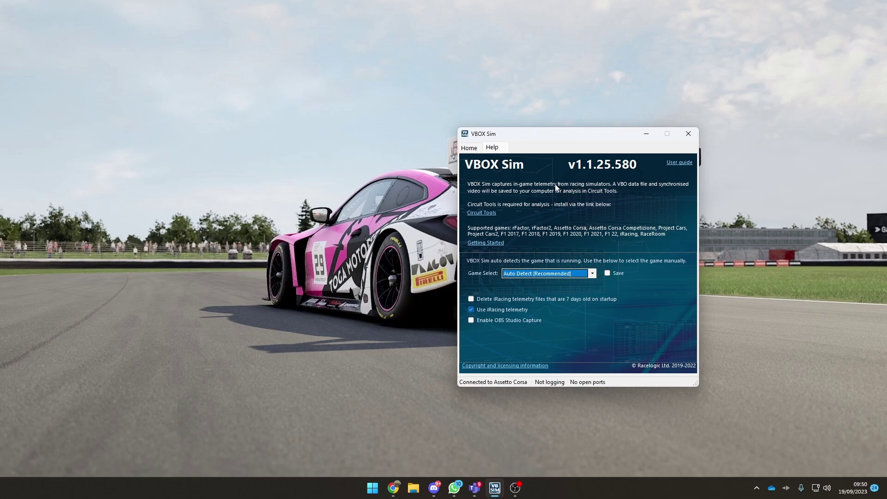
drag(606, 135, 586, 104)
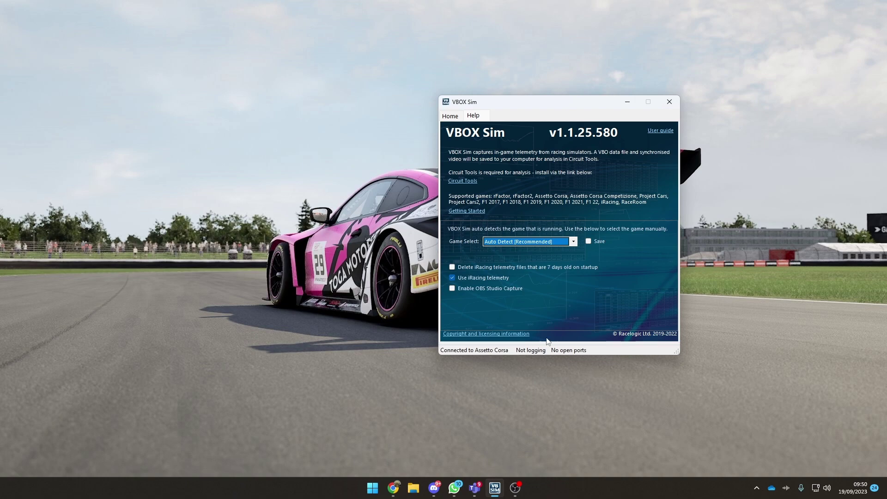
- Go back to the VBOX Sim Home settings page
click(449, 119)
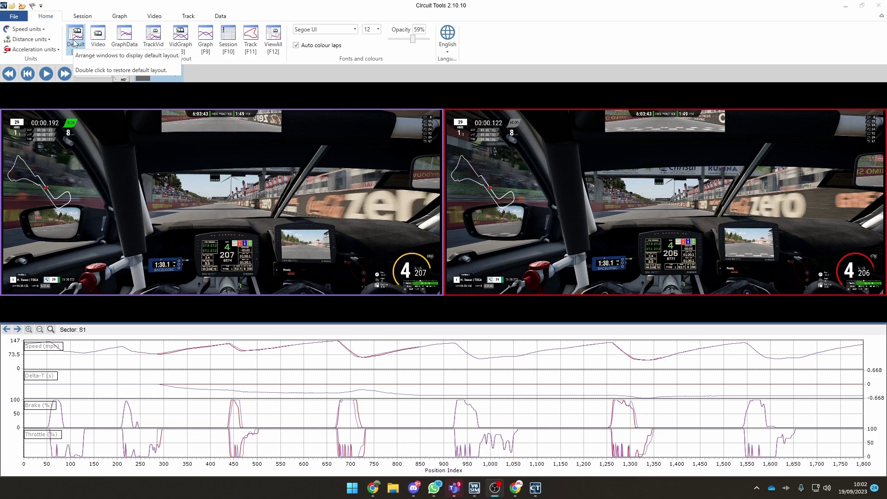
- Restore the Default [F4] screen layout in Circuit Tools
double_click(75, 42)
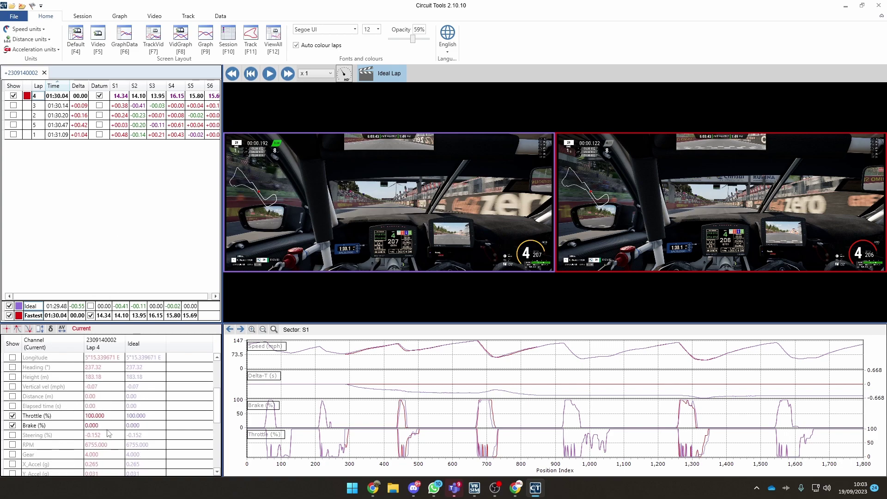
- Briefly add the Sats channel to the graph and remove it again
scroll(87, 422, up, 3)
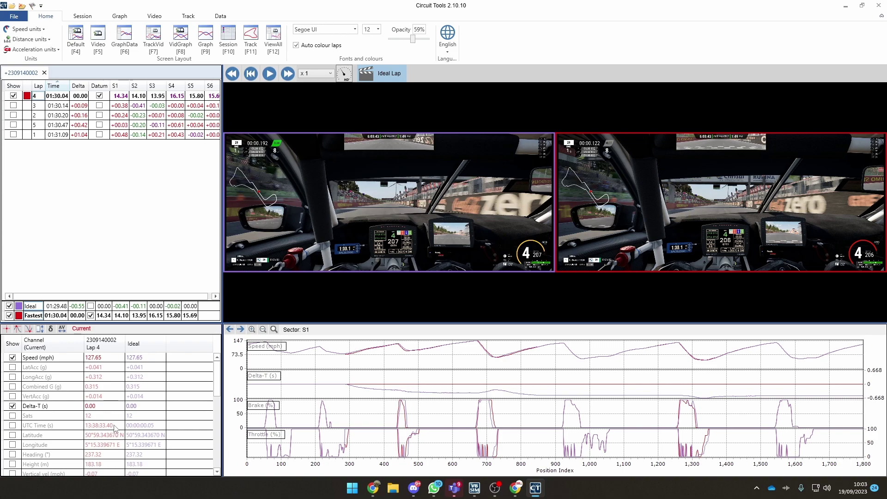
click(13, 416)
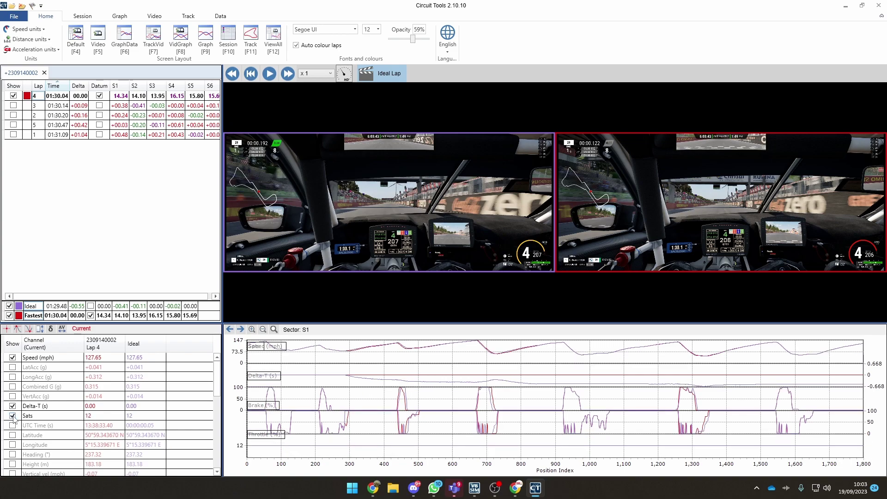
click(13, 416)
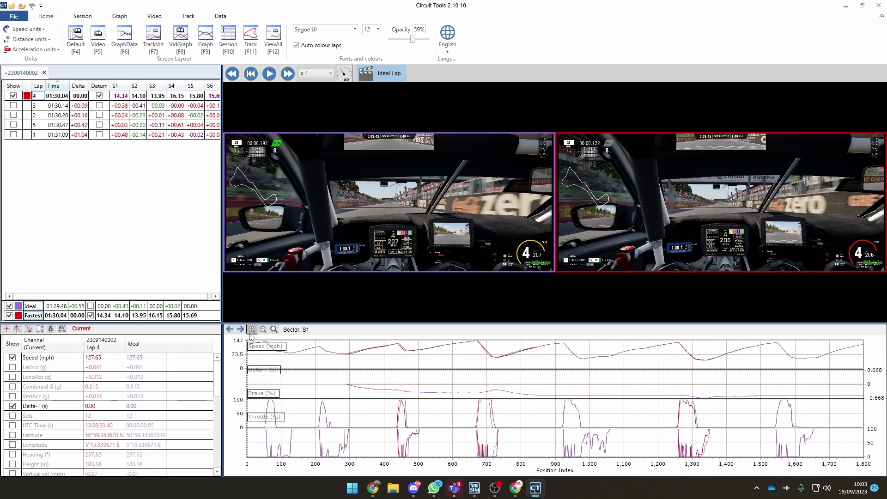
scroll(134, 411, down, 2)
scroll(35, 426, up, 2)
scroll(47, 415, down, 2)
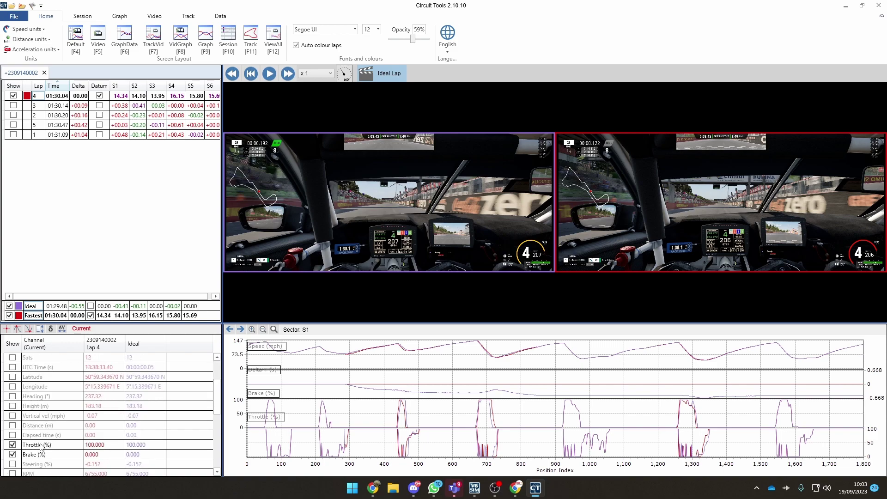
scroll(49, 429, down, 1)
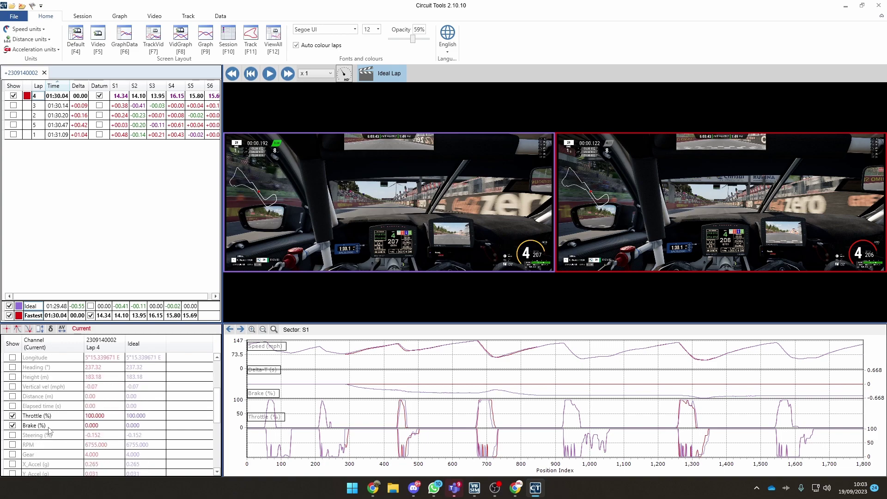
scroll(49, 429, down, 3)
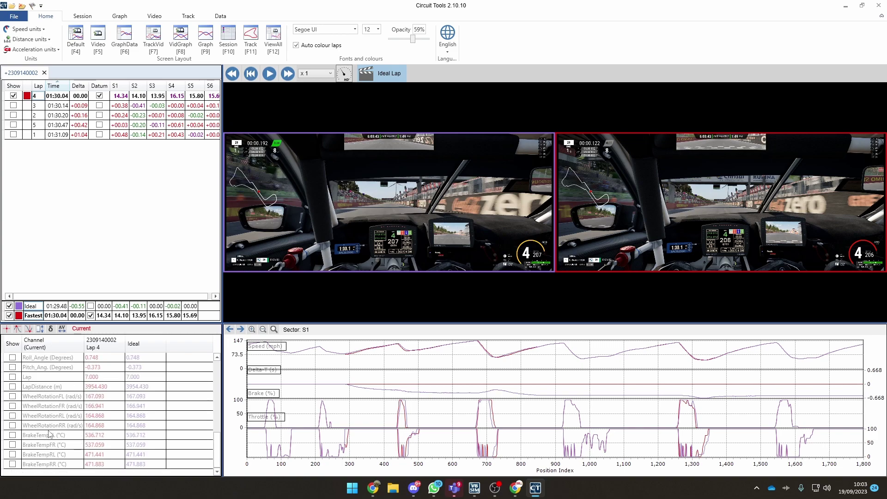
- Toggle the LapDistance, Y_Accel and Height traces on and off in the channel list
click(13, 387)
click(12, 386)
scroll(13, 387, up, 2)
click(13, 387)
click(12, 386)
scroll(14, 387, up, 2)
scroll(16, 387, up, 1)
click(12, 376)
click(13, 377)
click(12, 377)
click(13, 377)
scroll(13, 383, up, 2)
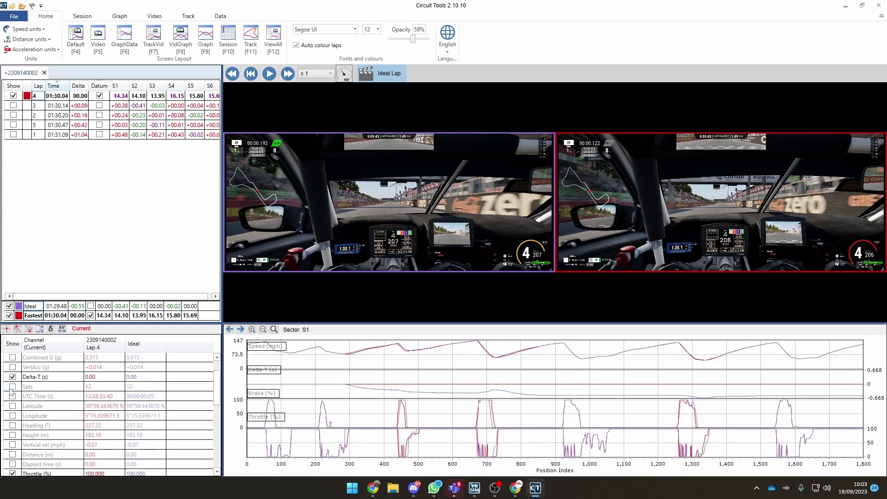
scroll(84, 424, up, 1)
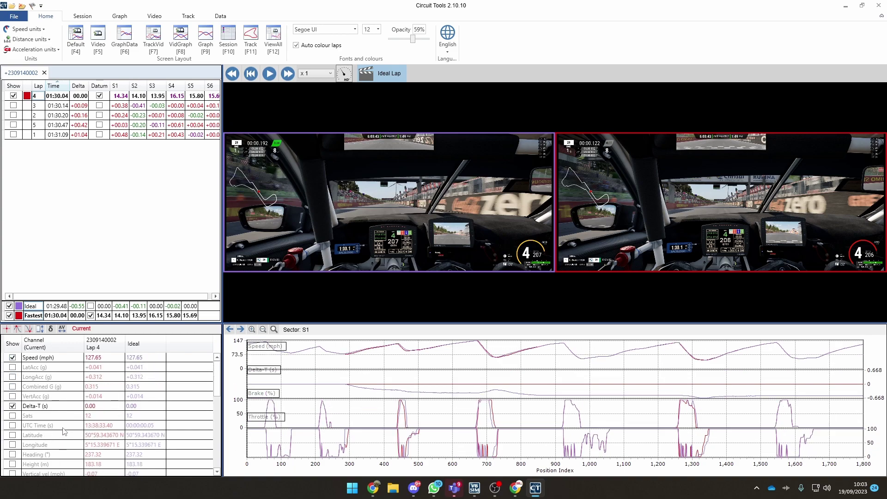
- Zoom the graph in twice around sector S2, then ease back out slightly
click(251, 330)
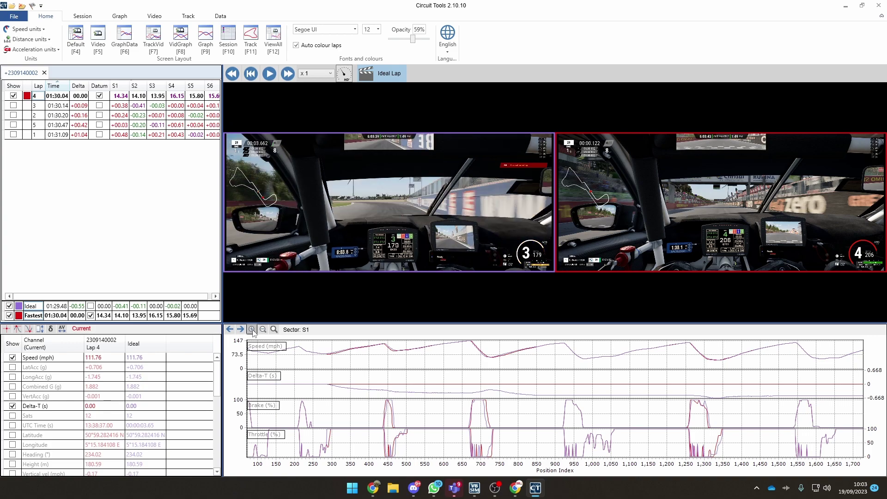
click(252, 329)
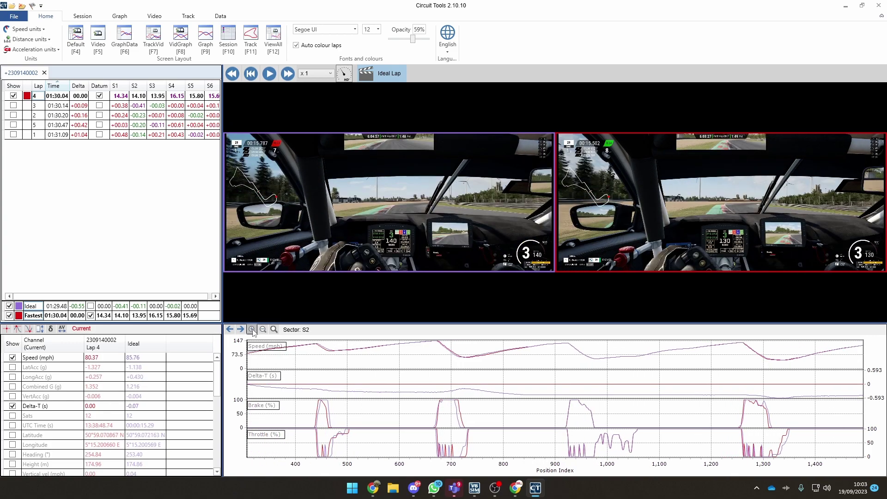
scroll(253, 332, down, 3)
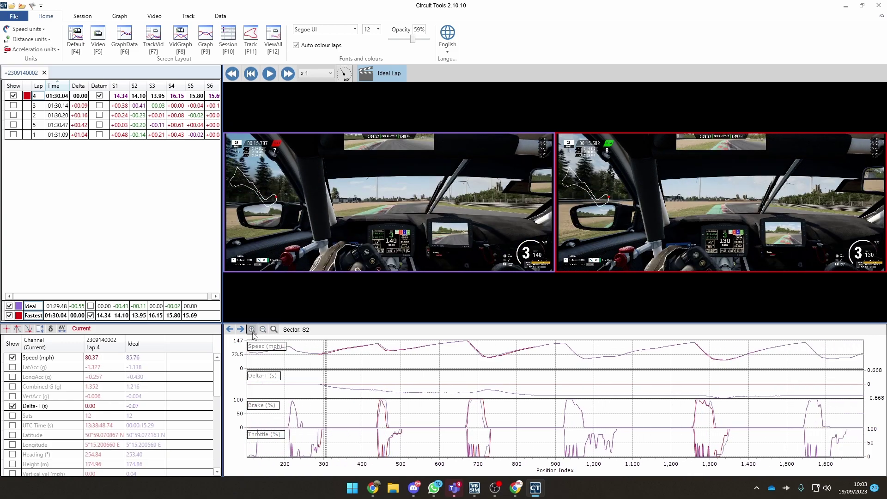
- Step both laps back toward the lap start and try the full-video and GraphData [F6] layouts
click(232, 331)
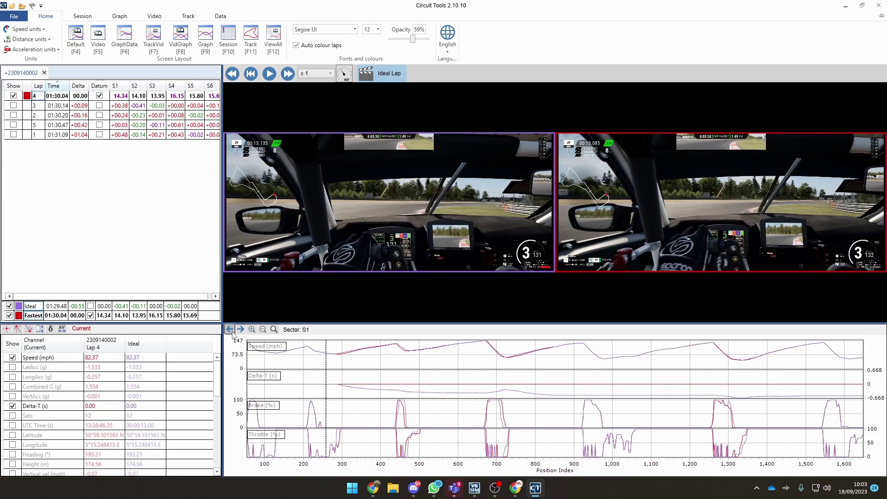
click(233, 332)
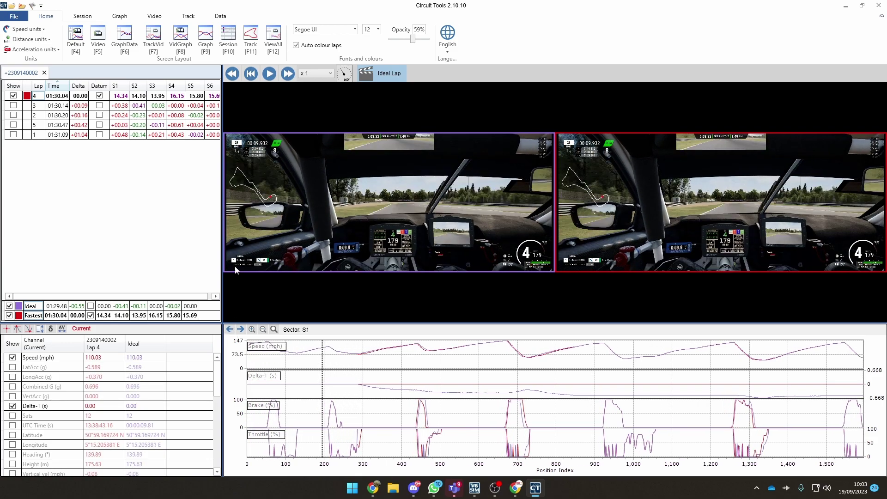
click(98, 54)
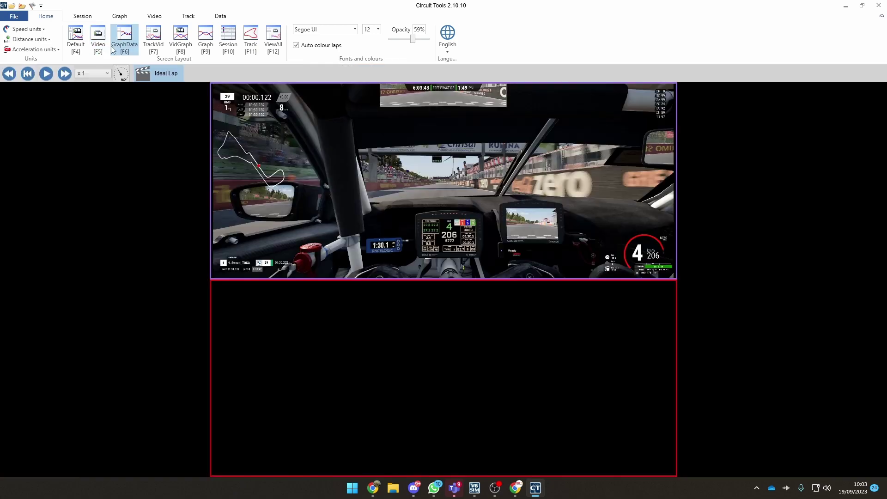
click(133, 50)
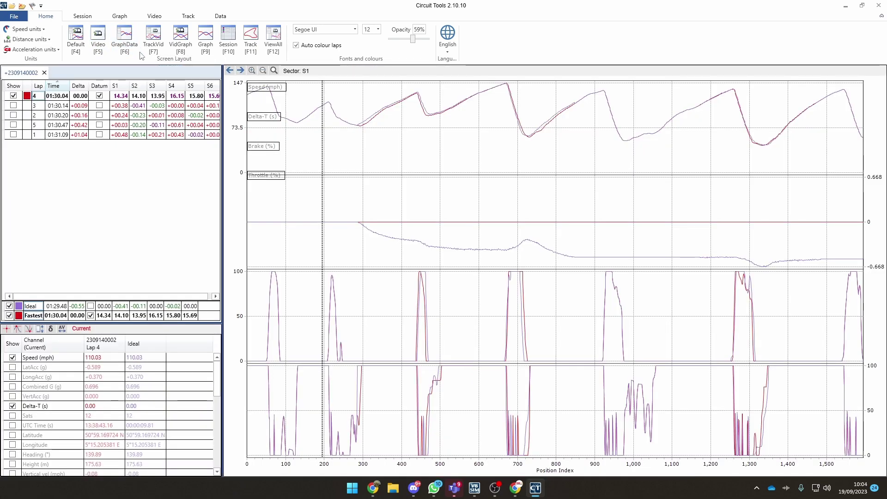
- Cycle through the TrackVid, Session, Graph and Track layouts, ending on ViewAll [F12]
click(148, 53)
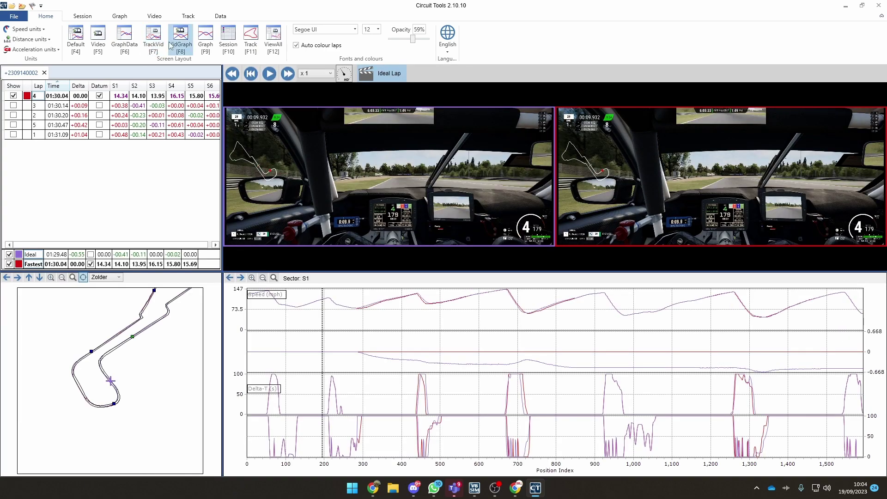
click(209, 50)
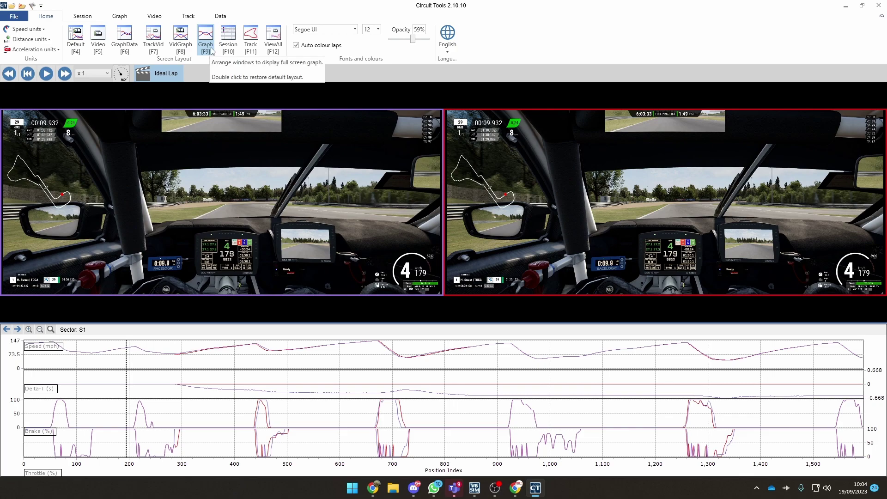
click(227, 50)
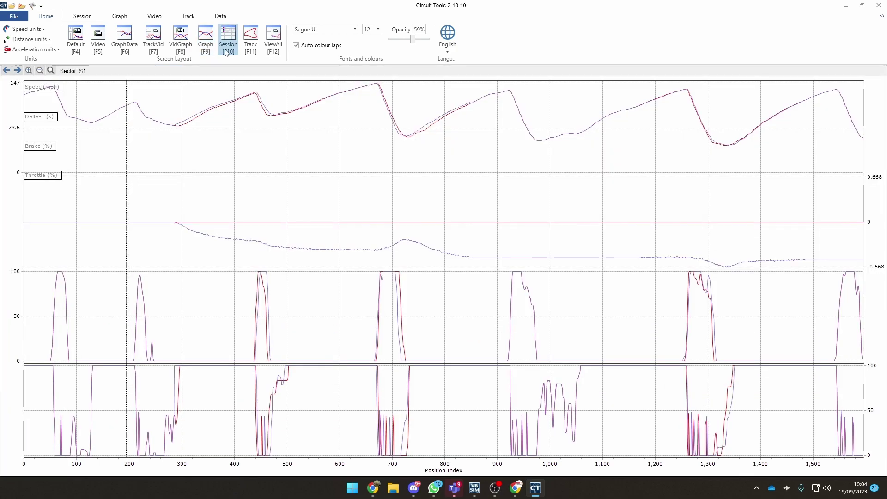
click(249, 49)
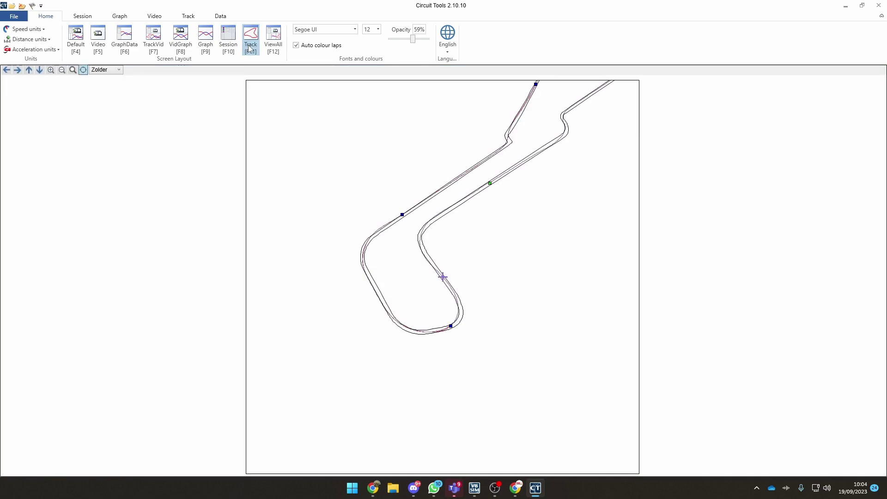
click(281, 50)
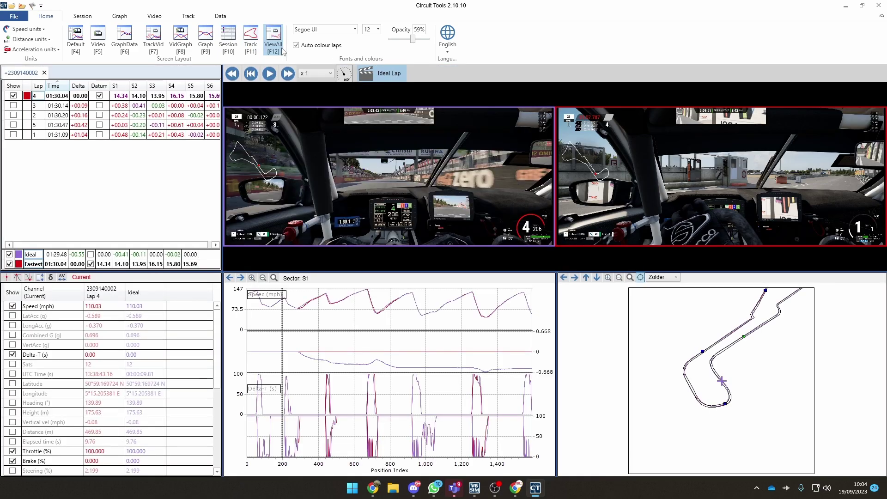
- Switch to the TrackVid [F7] layout, zoom the Zolder track map, and jump both laps back
click(152, 45)
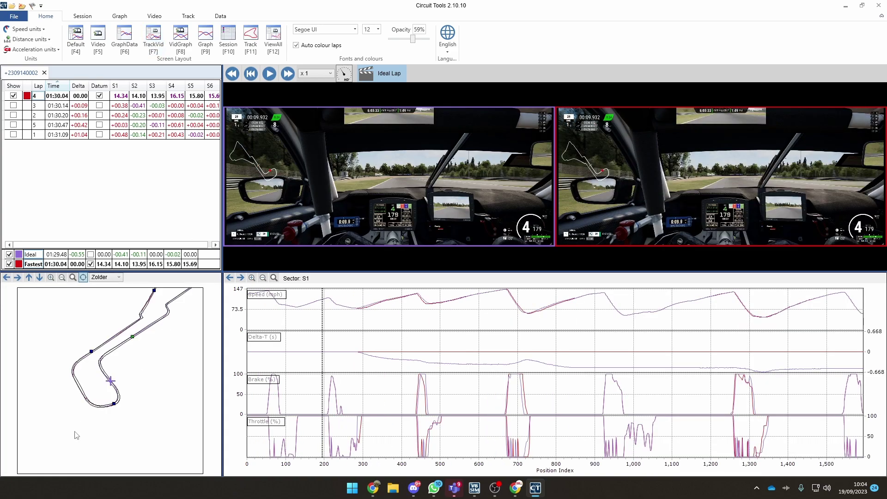
scroll(85, 396, up, 4)
scroll(85, 396, up, 2)
scroll(85, 396, down, 2)
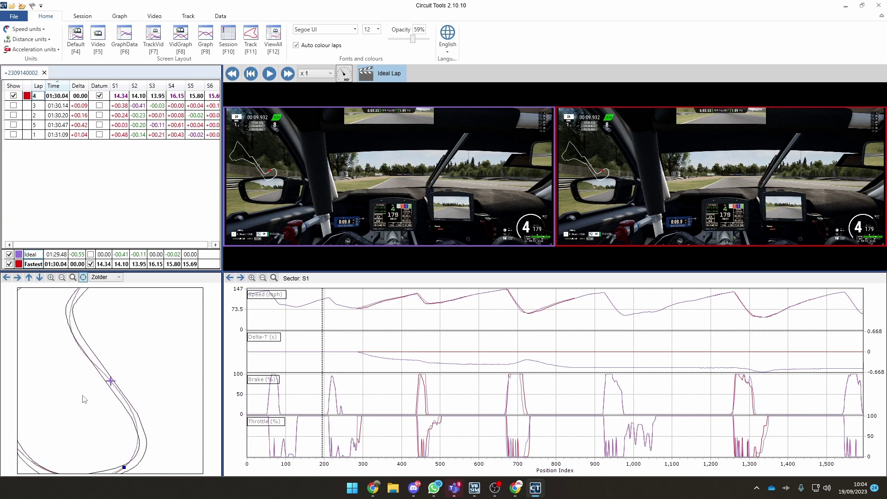
scroll(85, 399, down, 1)
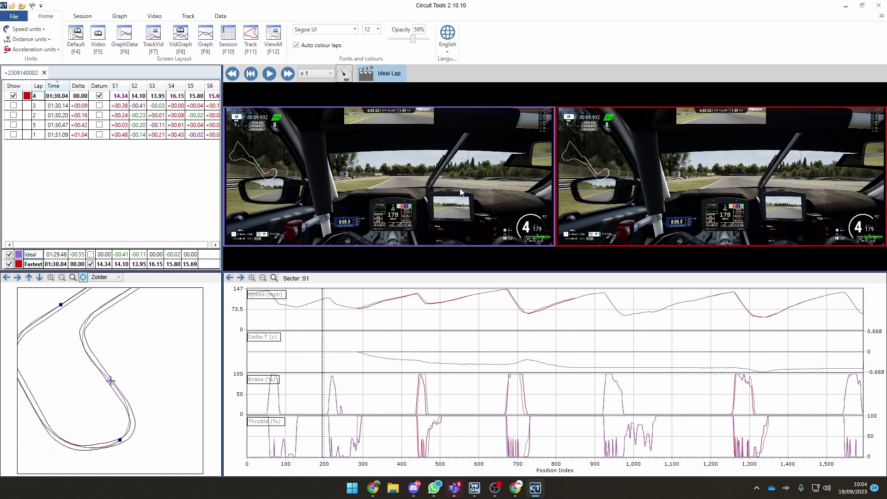
click(233, 74)
click(250, 75)
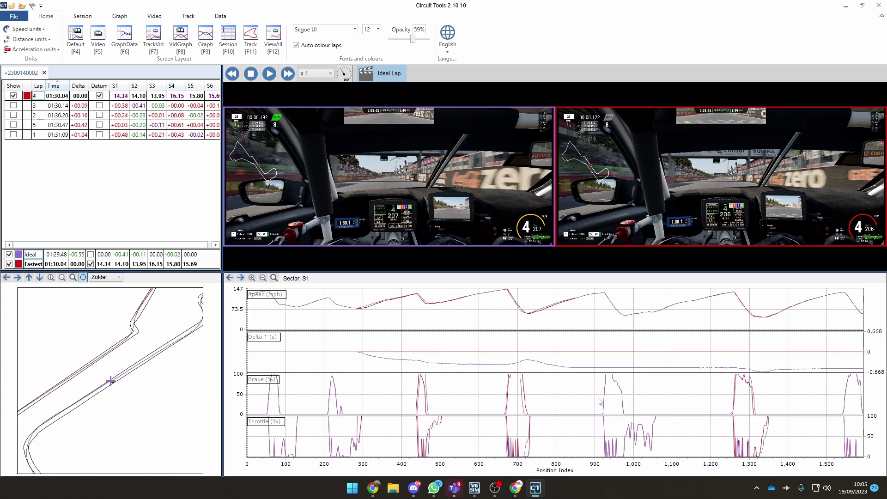
- Seek partway into the lap, step back a few seconds, and briefly play then stop both laps
click(314, 415)
scroll(358, 425, down, 3)
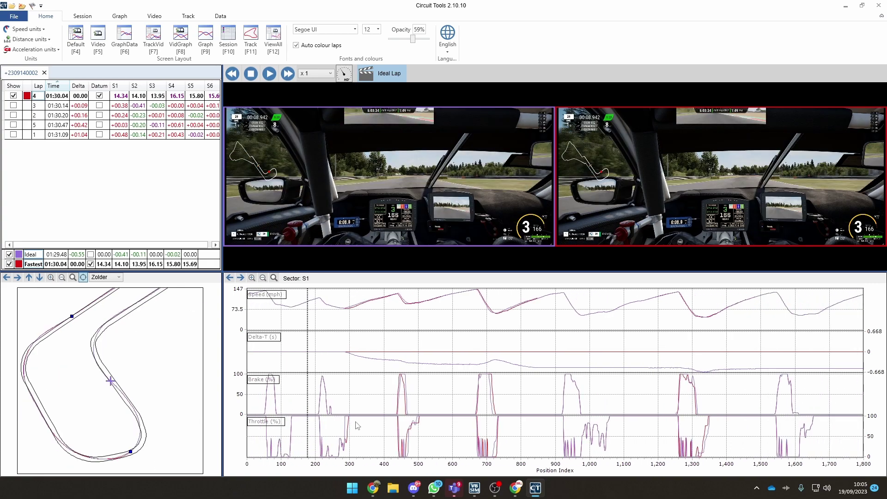
click(232, 75)
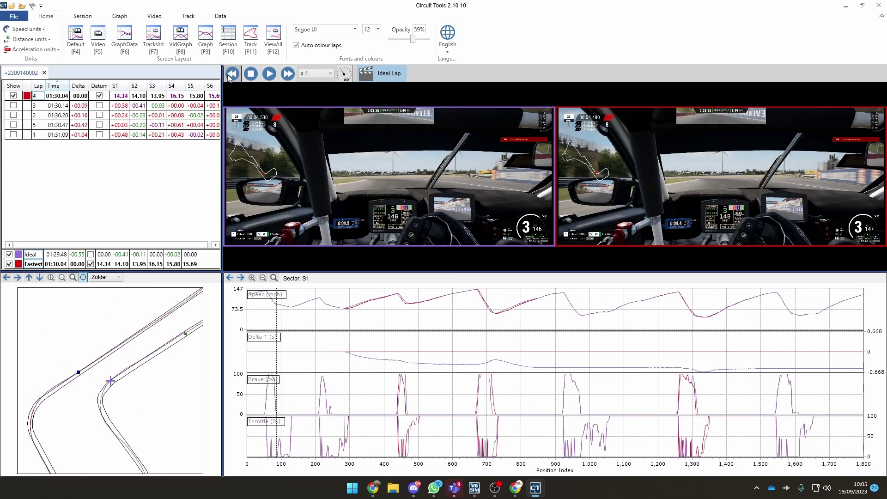
click(268, 77)
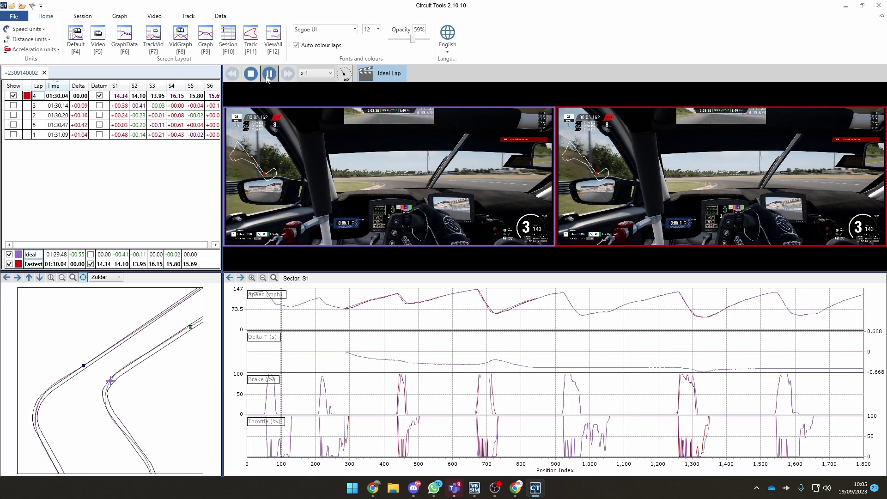
click(246, 78)
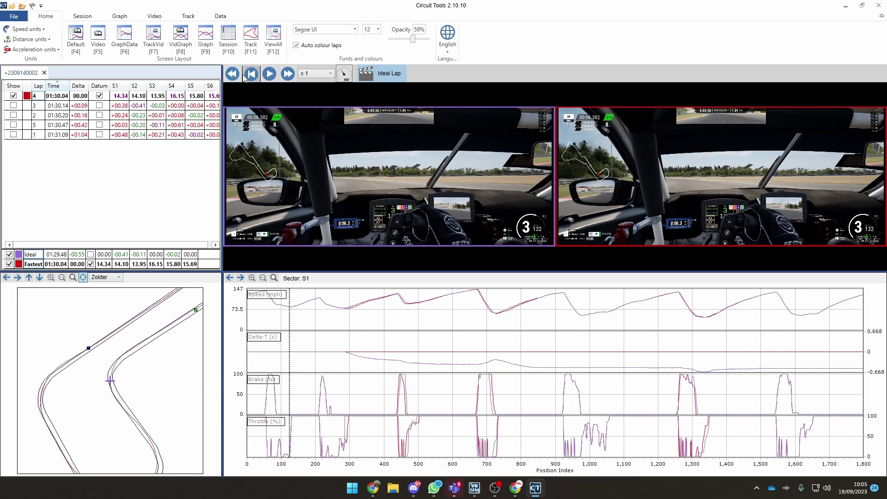
- Return both laps to the start, play them, and switch to the full-screen Graph [F9] layout
click(246, 78)
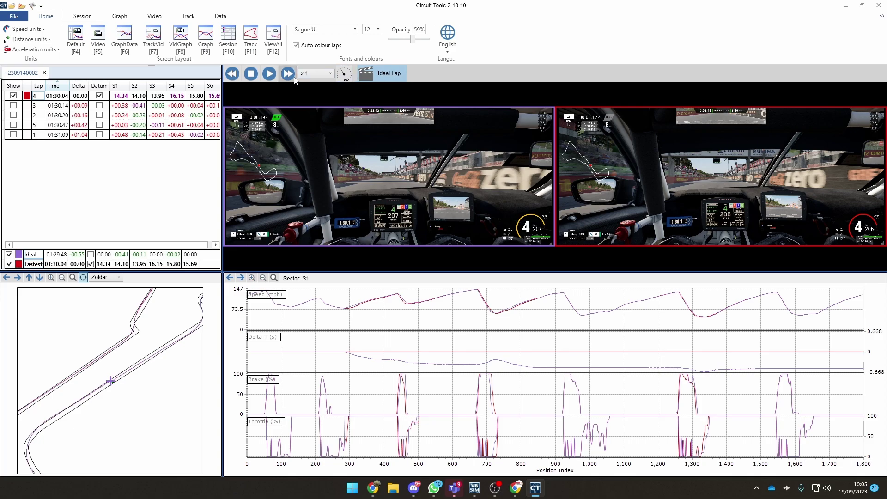
click(270, 74)
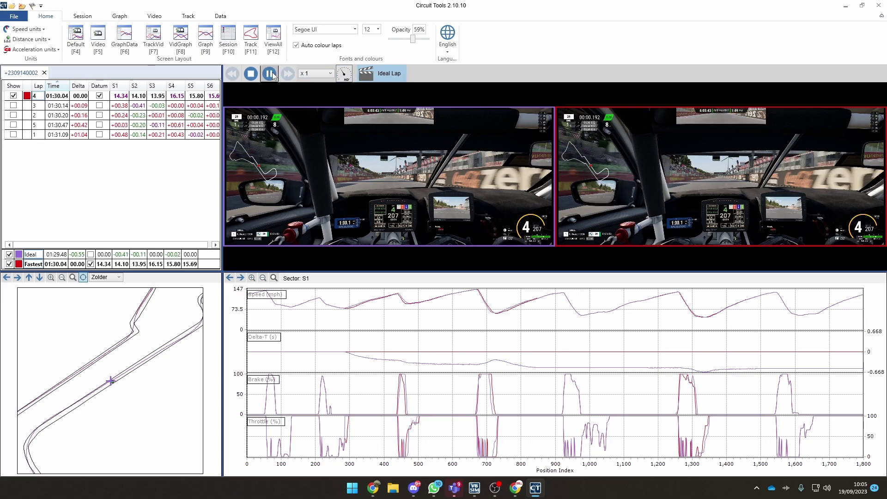
key(F9)
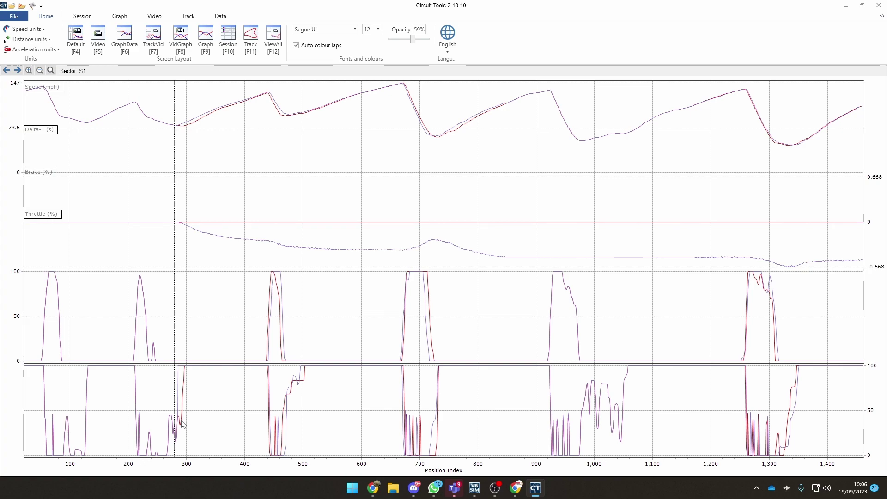
- Switch to TrackVid [F7] and play the fastest and ideal laps, stopping in sector S3
click(155, 45)
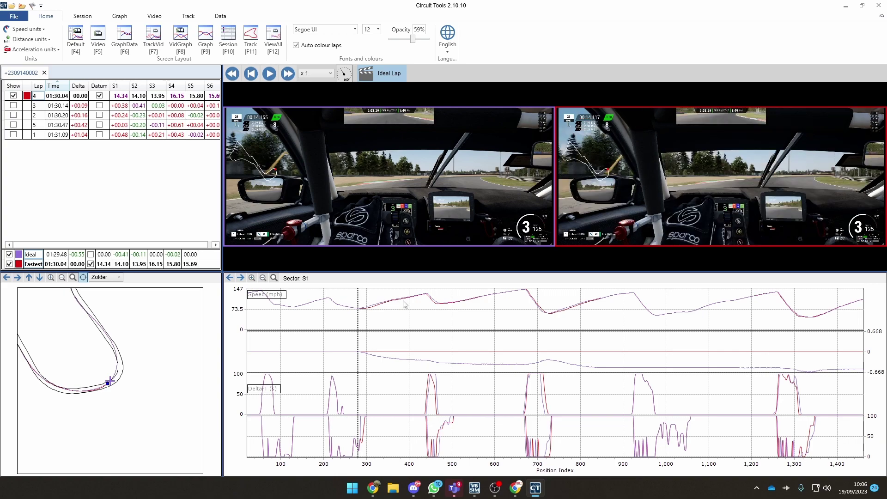
click(269, 74)
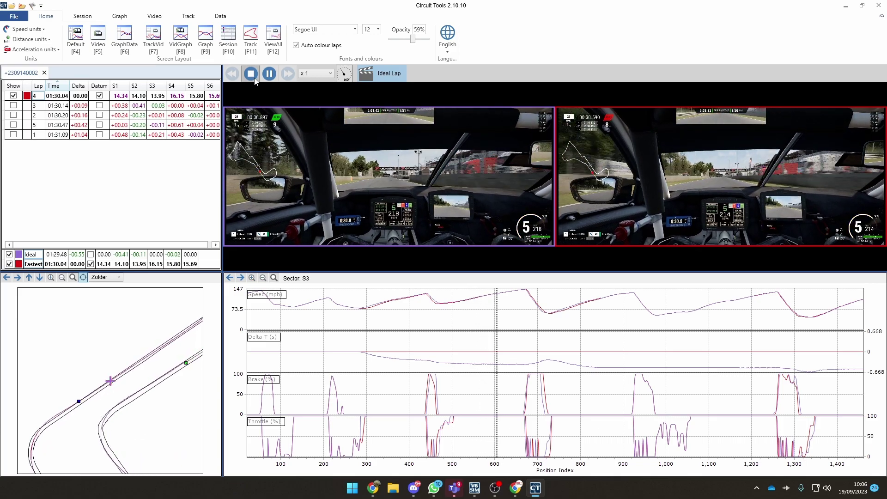
click(538, 406)
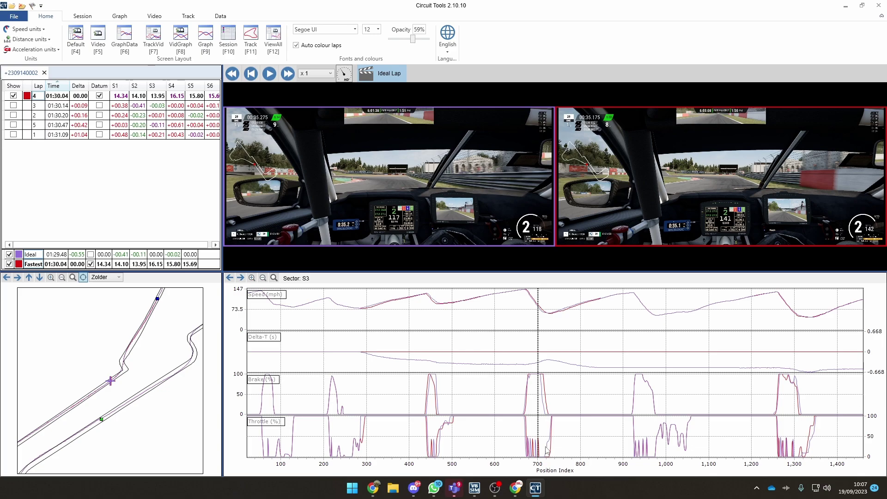
- Play and pause both laps with the spacebar through sector S4, leaving them playing into S5
key(space)
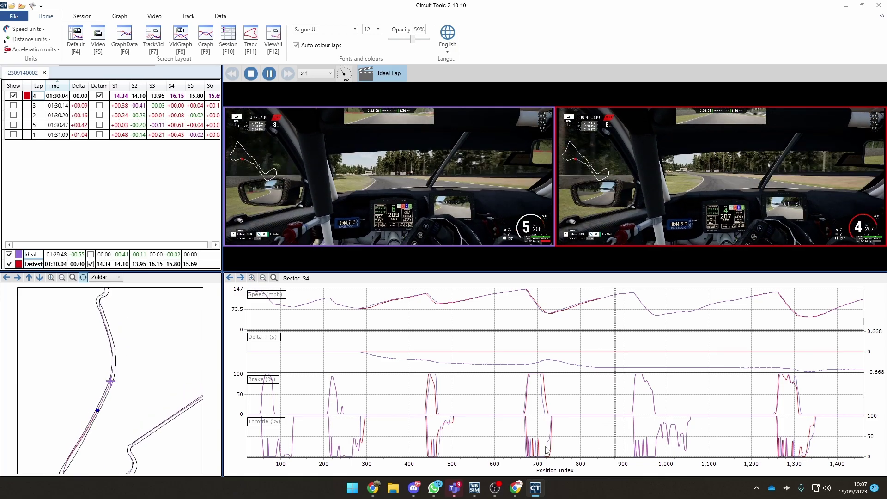
key(space)
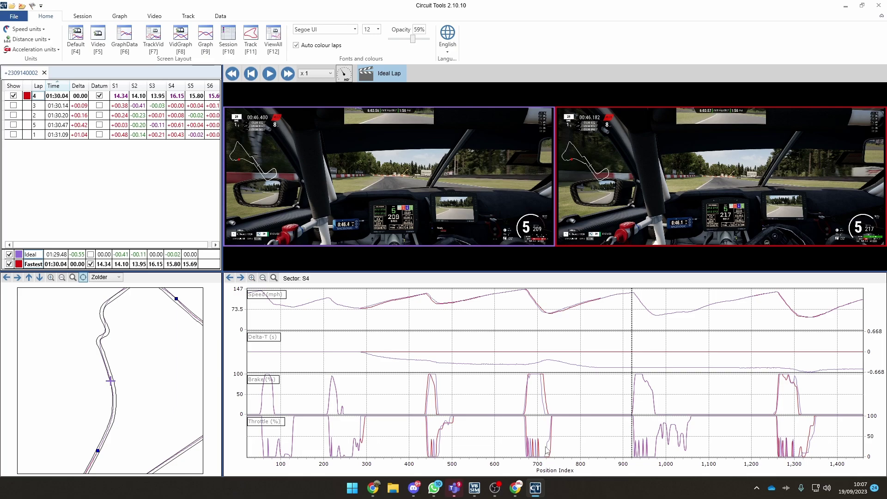
key(space)
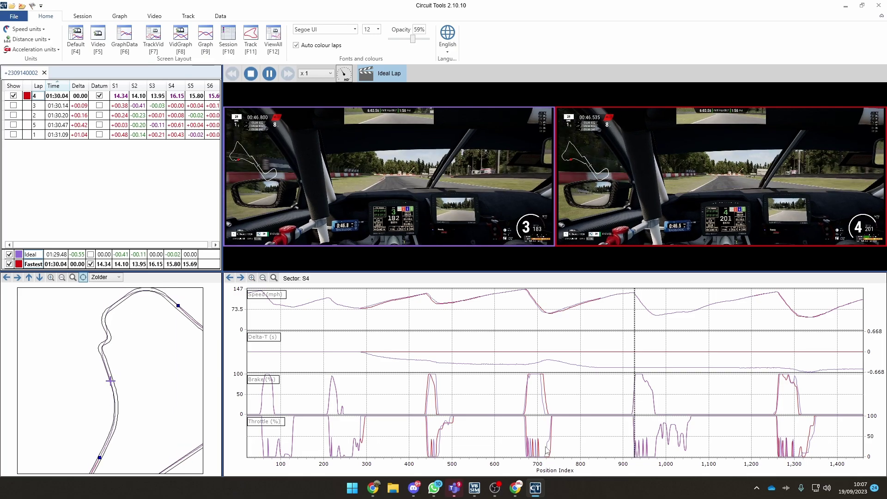
key(space)
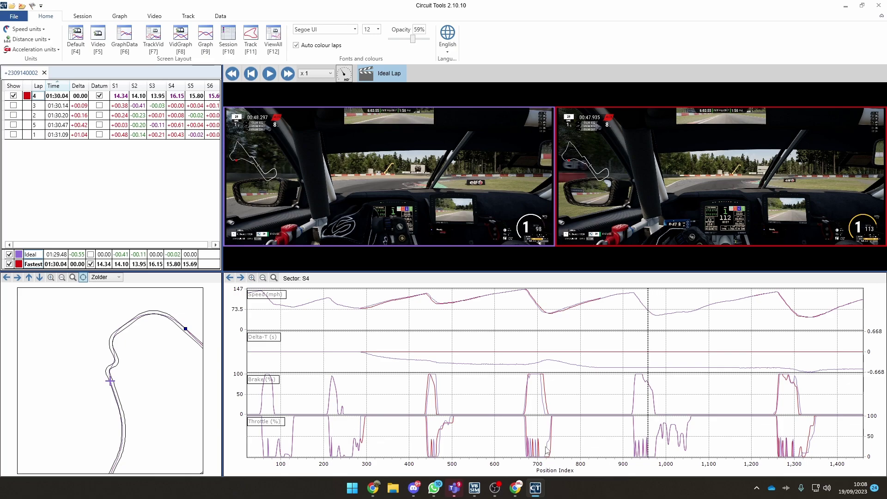
key(space)
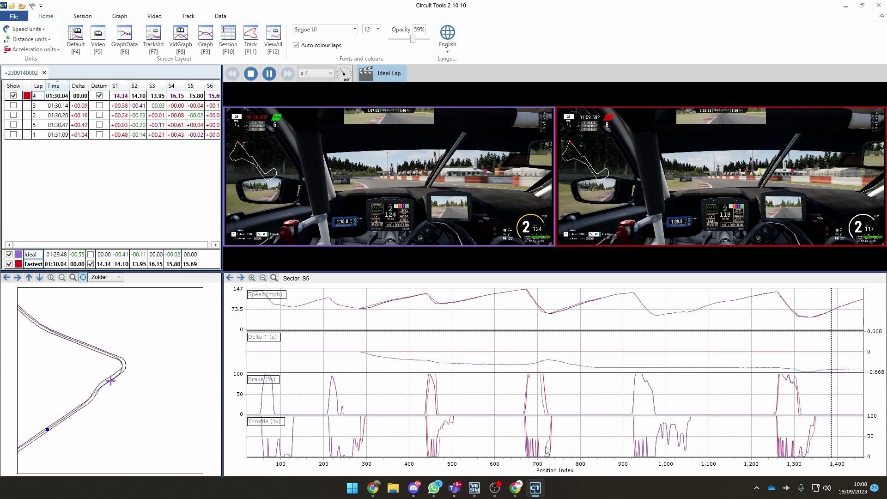
- Pause the fastest and ideal laps together in sector S5, near position 1400
key(space)
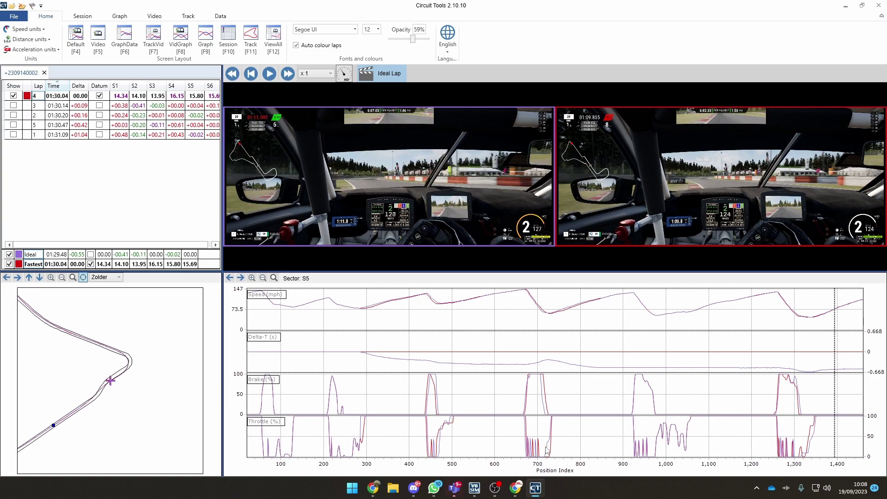